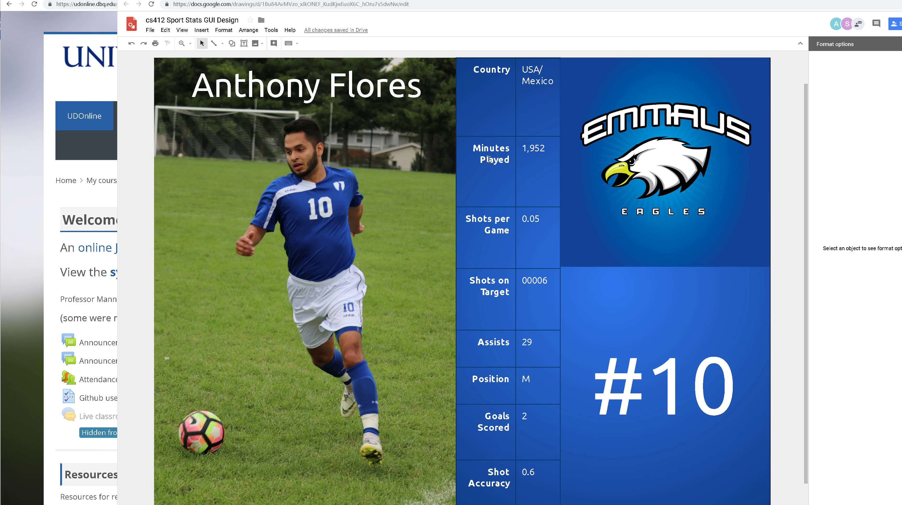
- Narrow the GUI Design drawing's window to reveal the course page and create a new blank drawing
left_click_drag(117, 205, 456, 217)
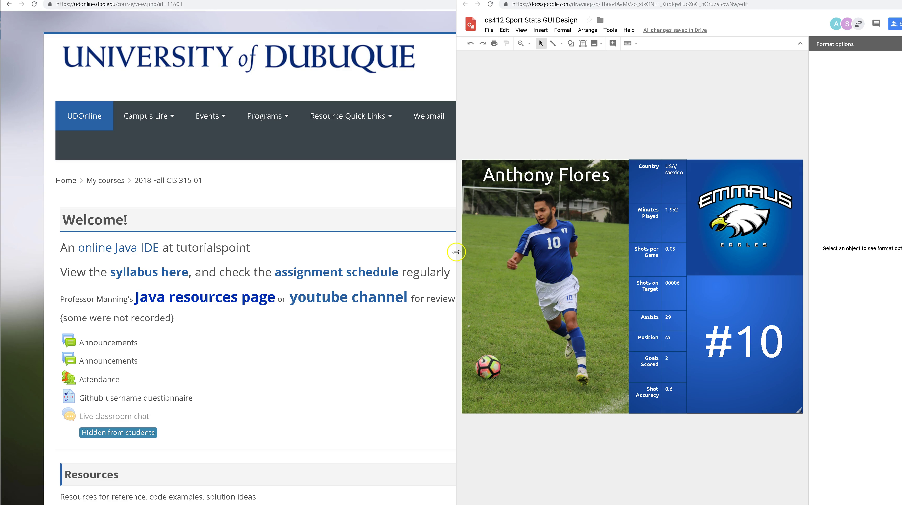
left_click_drag(456, 249, 486, 248)
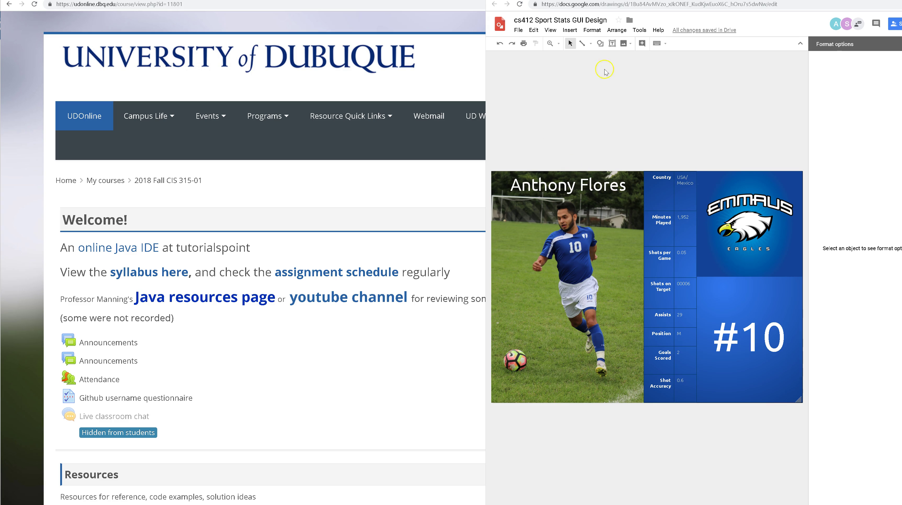
left_click(518, 31)
mouse_move(530, 67)
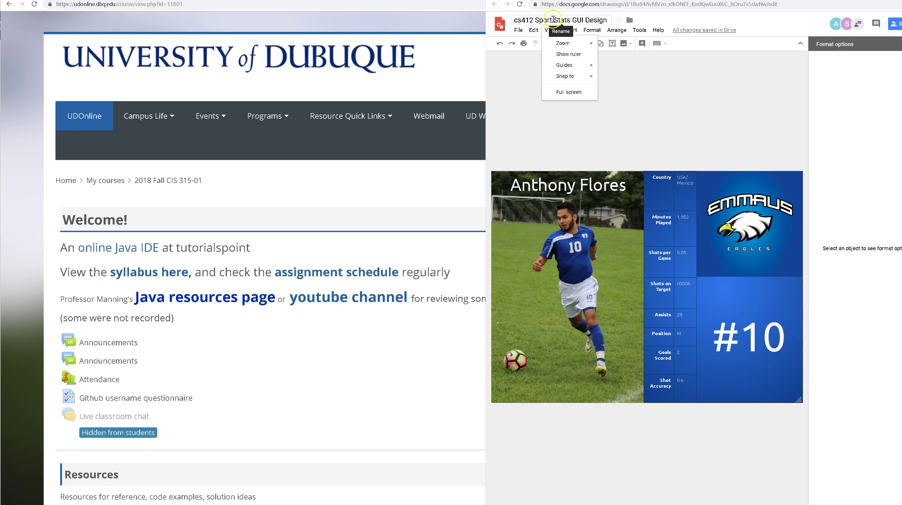
mouse_move(523, 32)
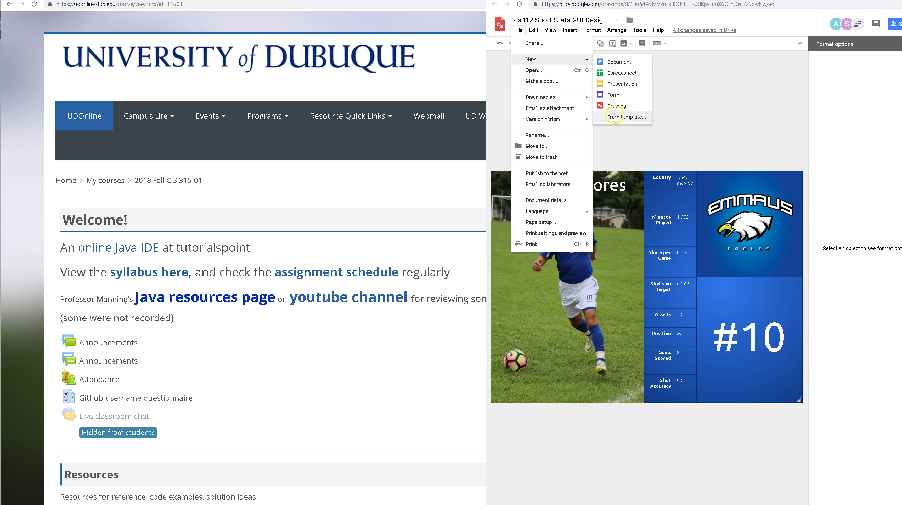
left_click(614, 112)
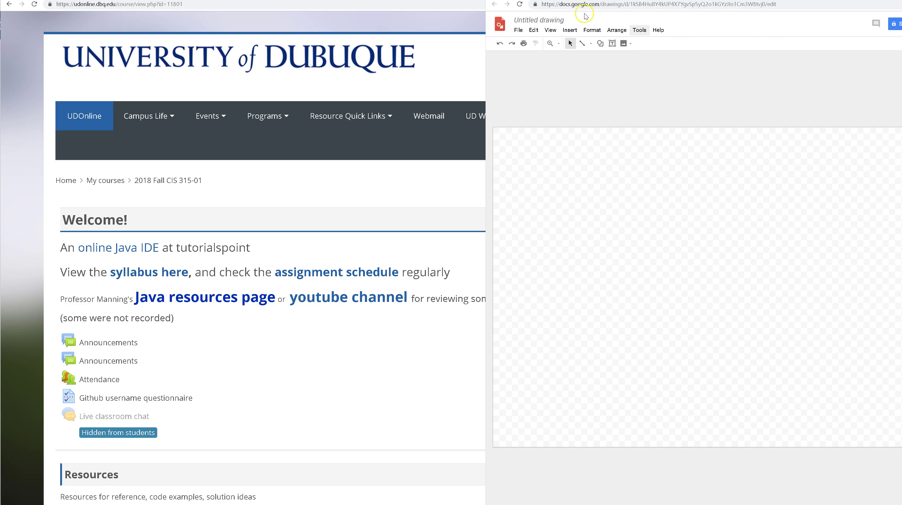
- Name the new drawing "cs412 Sports Stats Main Page"
left_click(556, 20)
type("cs")
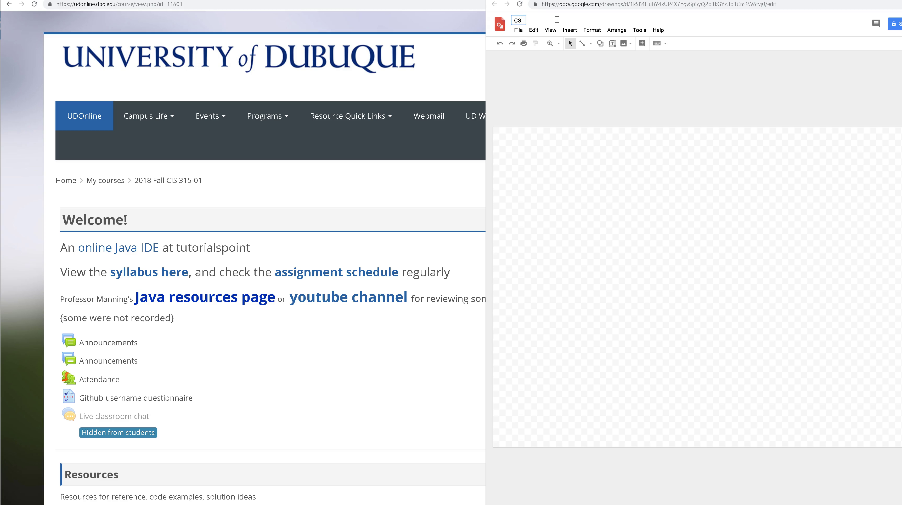
type("412 Sports Stats Main Page")
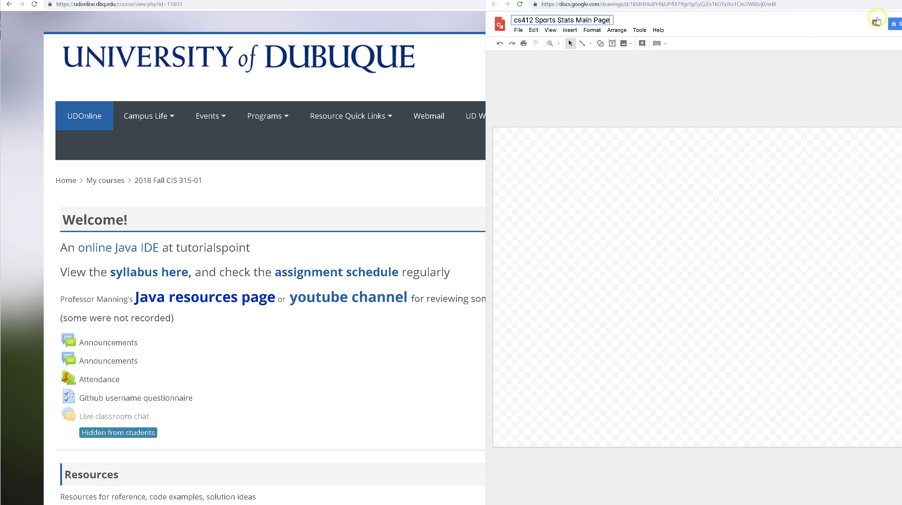
- Start sharing the drawing with others and add the first collaborator by their non-elearn school e-mail address
left_click(894, 24)
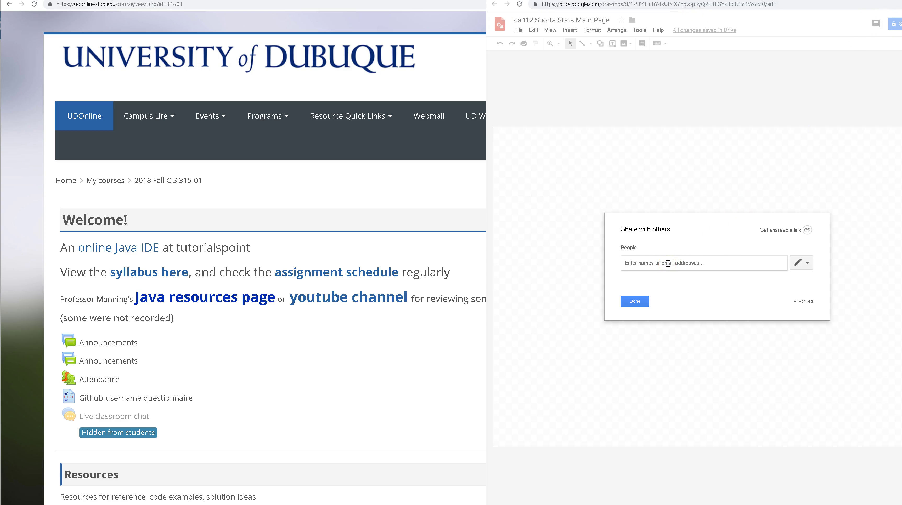
type("ss")
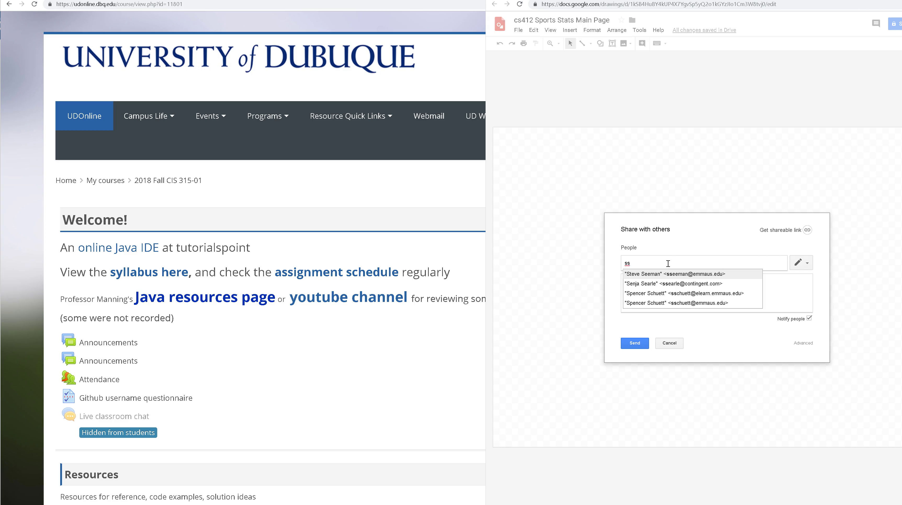
type("cvh")
key("BackSpace")
key("BackSpace")
key("BackSpace")
type("chu")
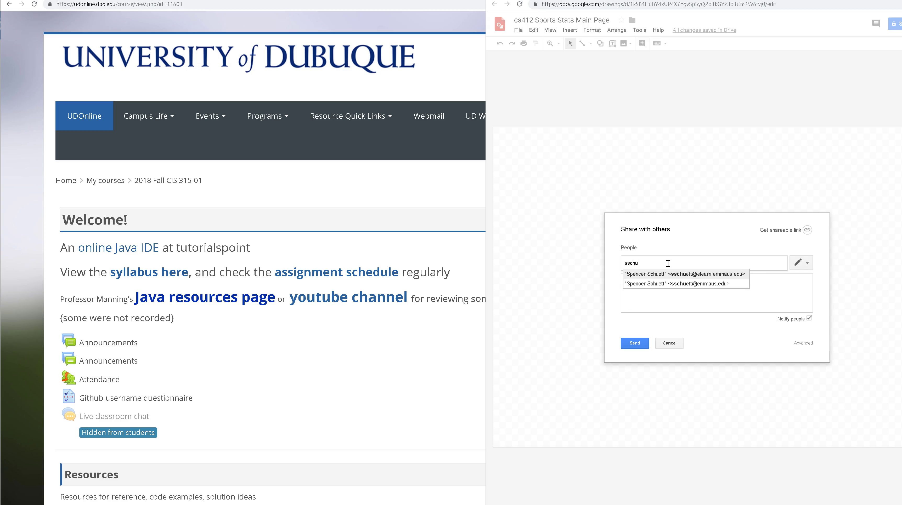
left_click(688, 277)
left_click(692, 284)
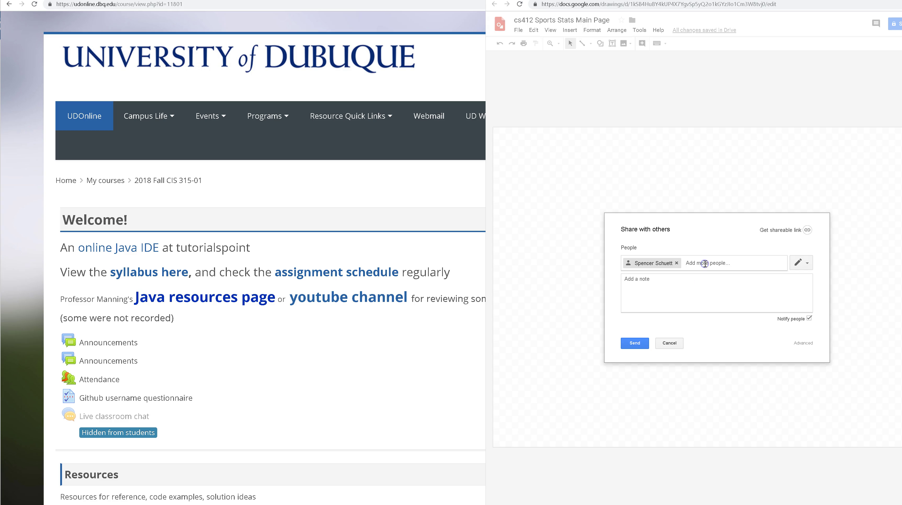
- Add the second and third collaborators to the share invitation by their non-elearn school e-mail addresses
type("afl")
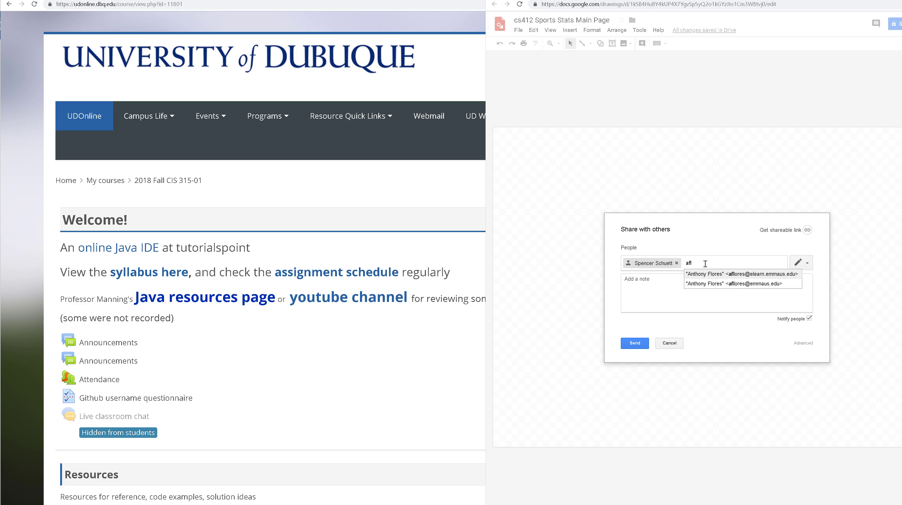
left_click(708, 272)
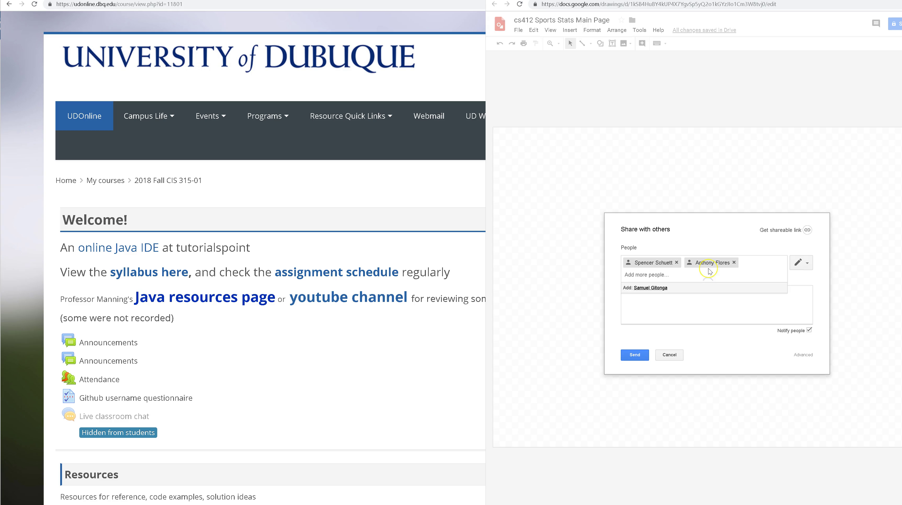
type("sgiton")
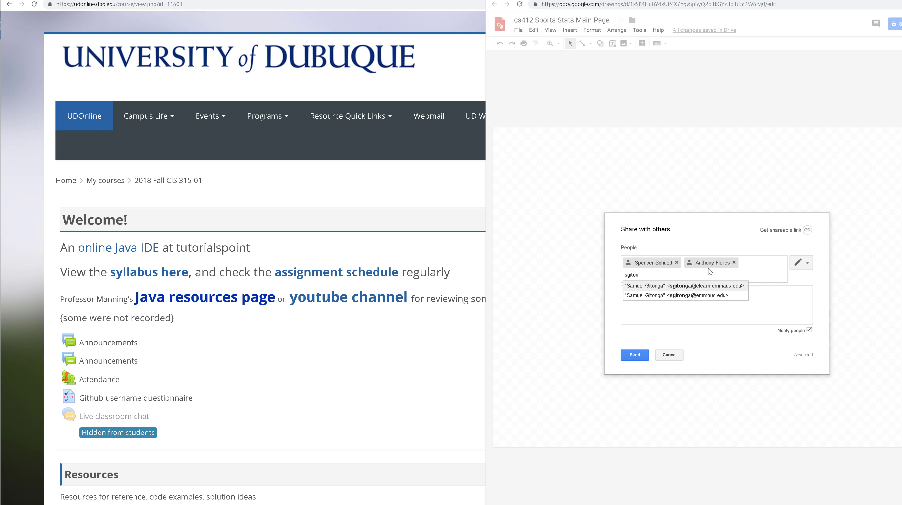
key("Down")
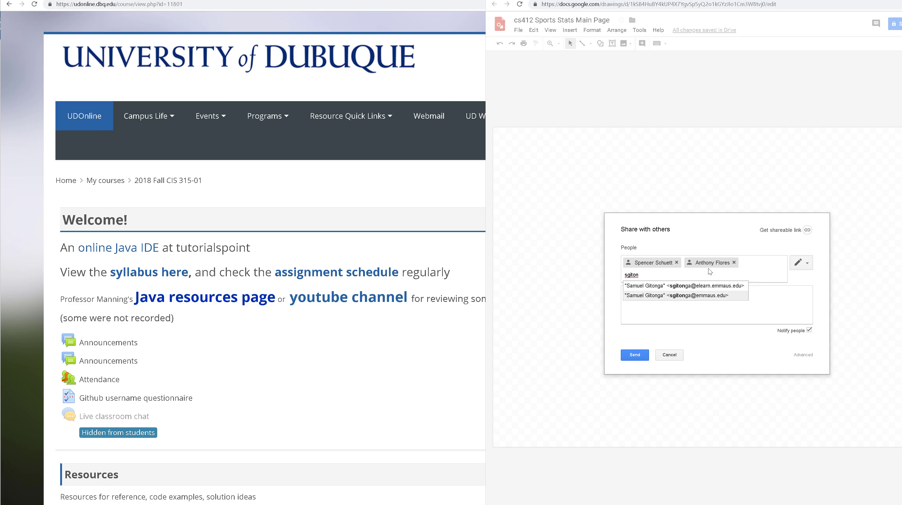
key("Return")
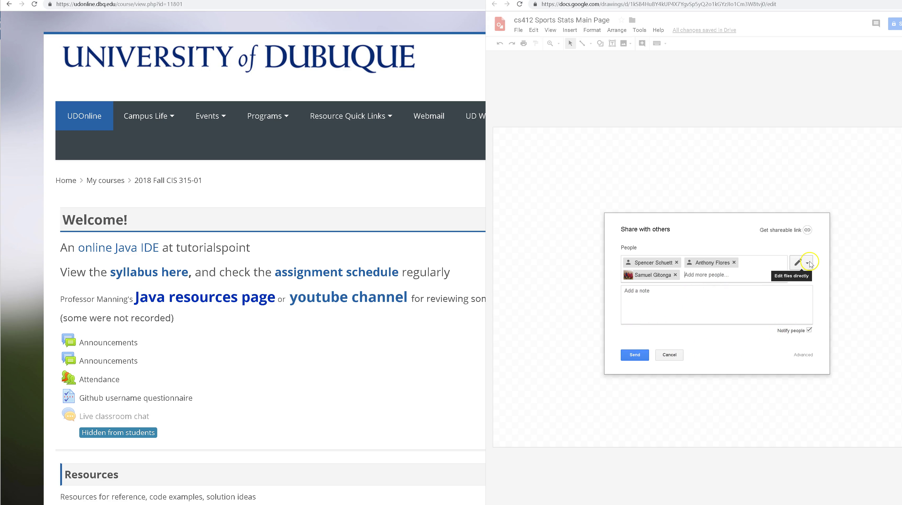
- Prevent editors from changing access and adding new people in the advanced sharing settings, and send the invitations
left_click(800, 356)
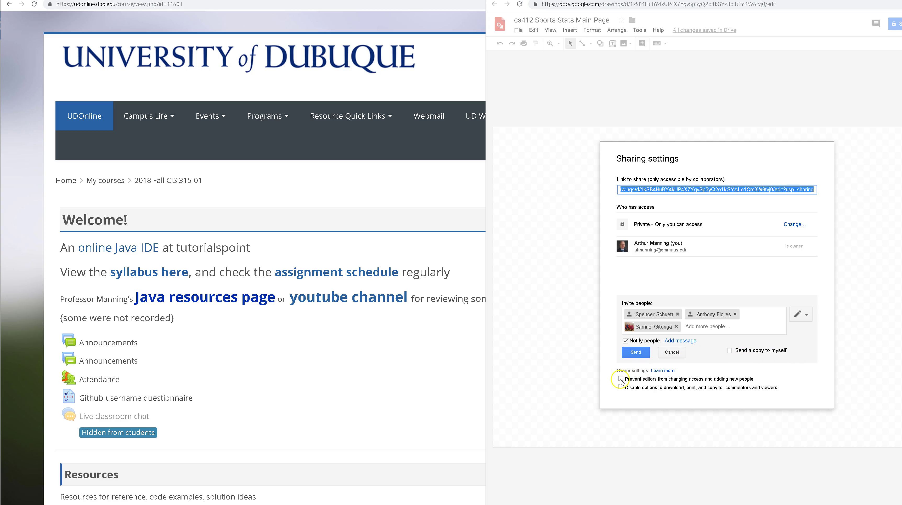
left_click(621, 380)
left_click(632, 401)
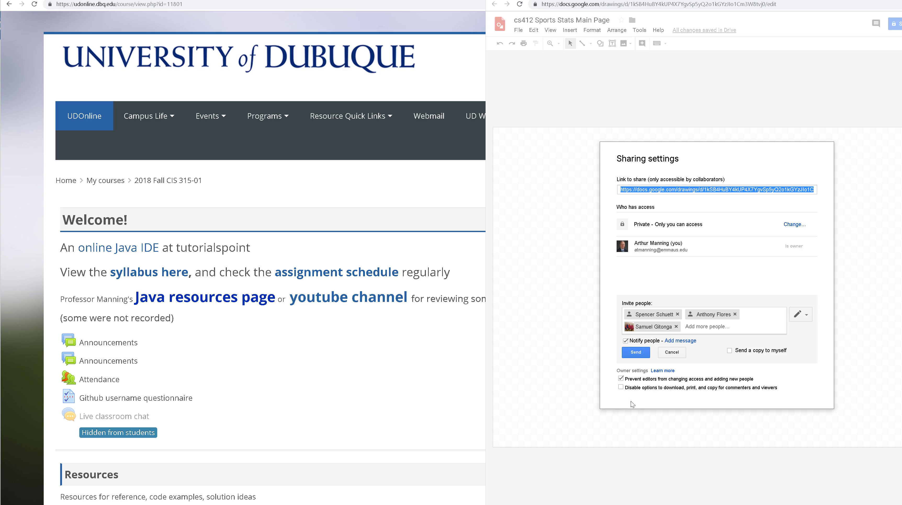
left_click(627, 355)
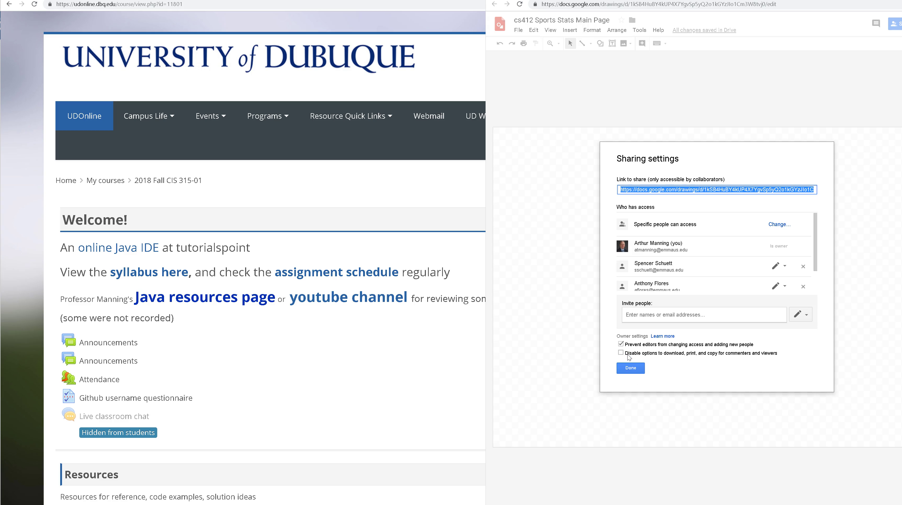
left_click(631, 368)
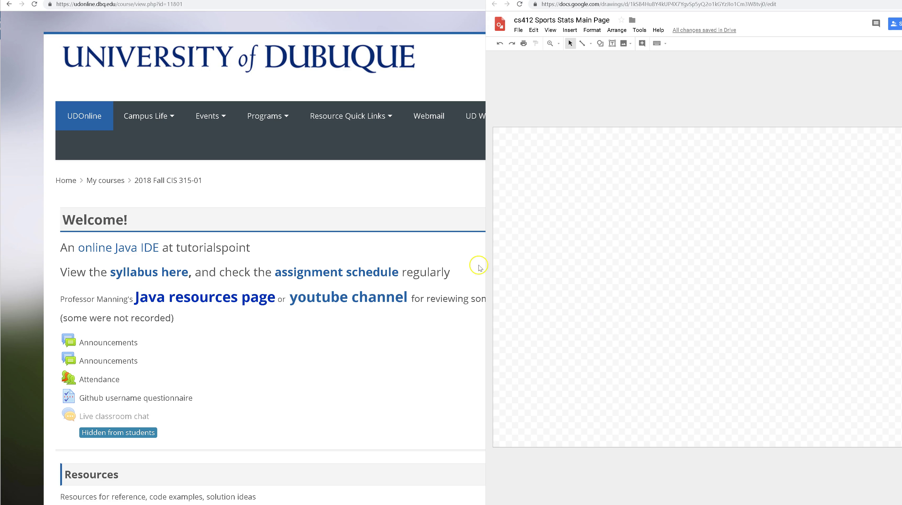
- Shrink the Main Page drawing's window to about half width and place it side by side with the GUI Design drawing
left_click_drag(484, 252, 485, 231)
key("super+Up")
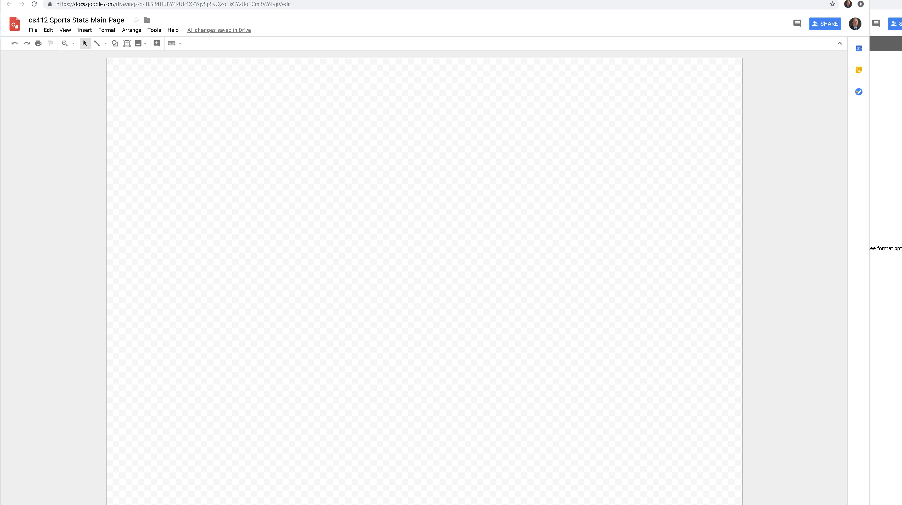
left_click_drag(302, 6, 303, 46)
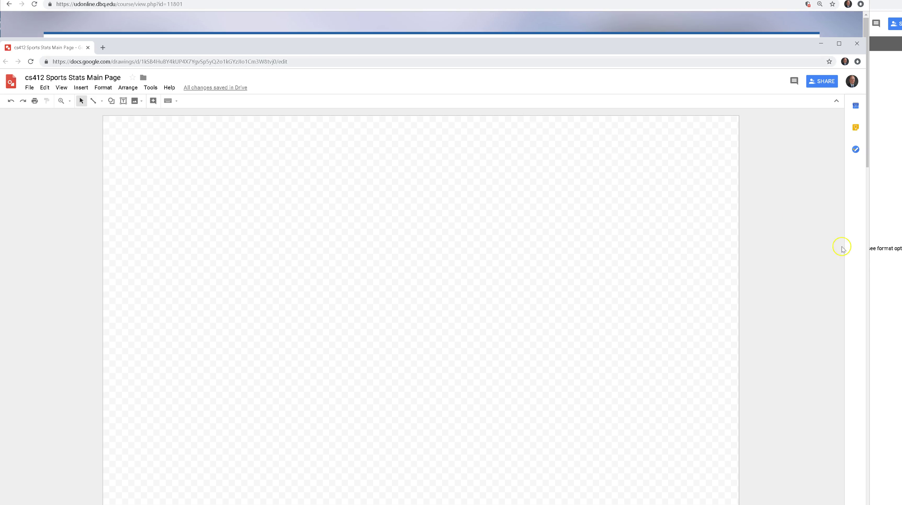
left_click_drag(868, 241, 433, 240)
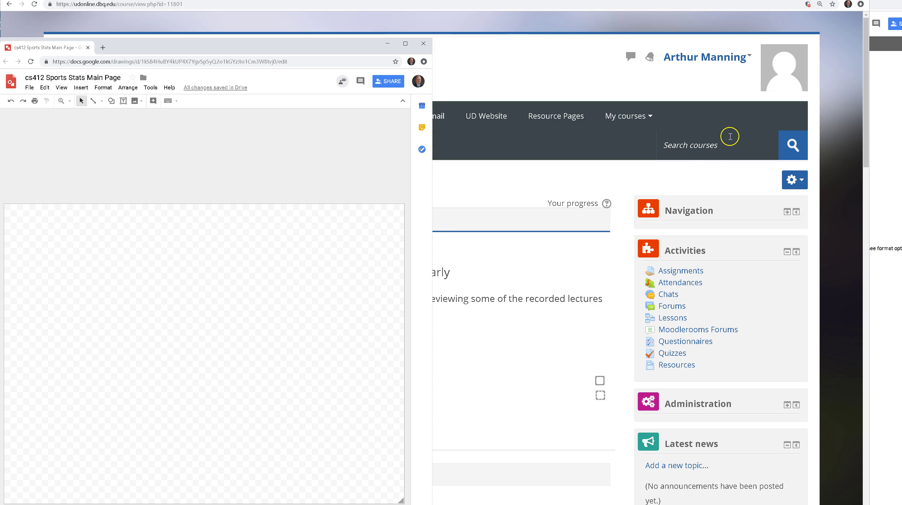
left_click_drag(170, 45, 151, 45)
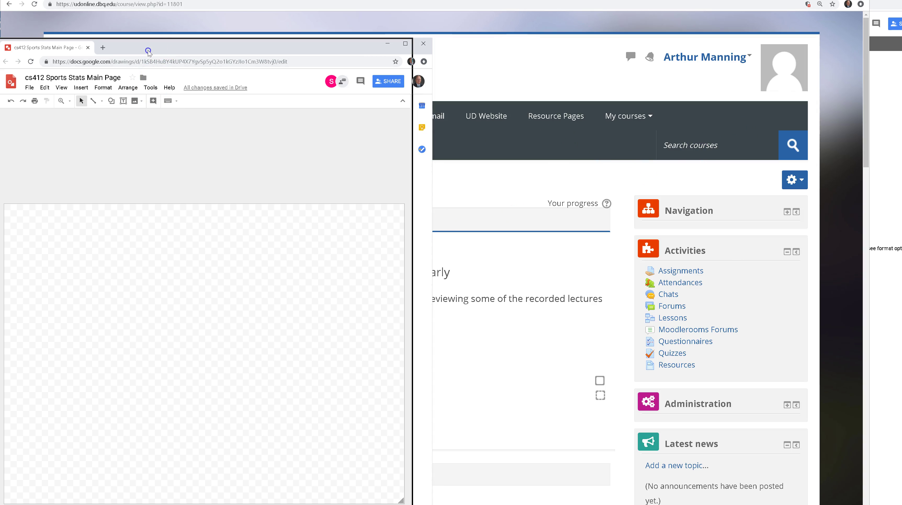
left_click(888, 152)
left_click_drag(203, 53, 230, 7)
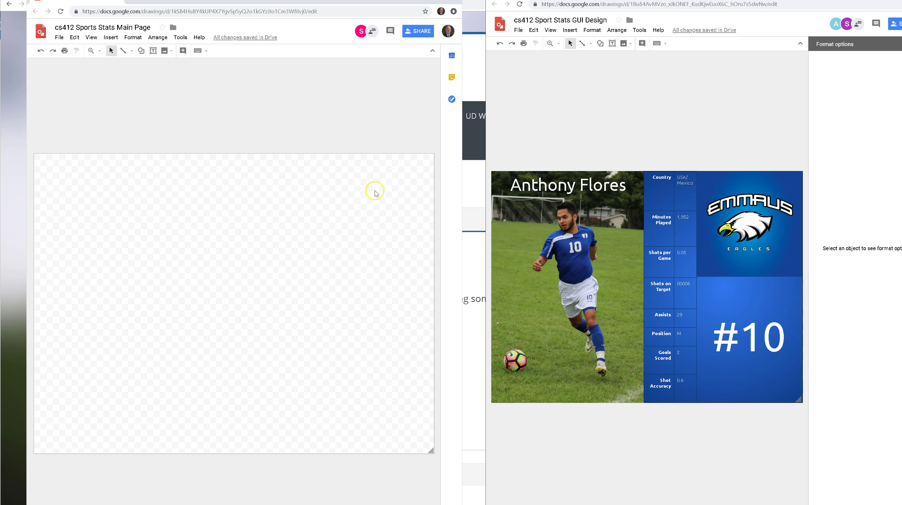
left_click_drag(475, 175, 481, 175)
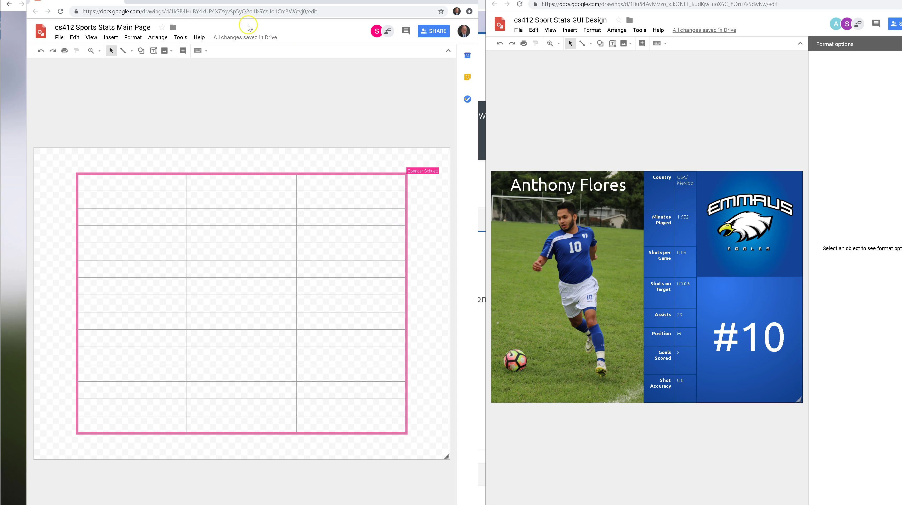
- Shift the Main Page drawing's window over, switch to the WhoScored Lionel Messi page and narrow its window to about half width
left_click_drag(212, 3, 287, 3)
key("alt+Tab")
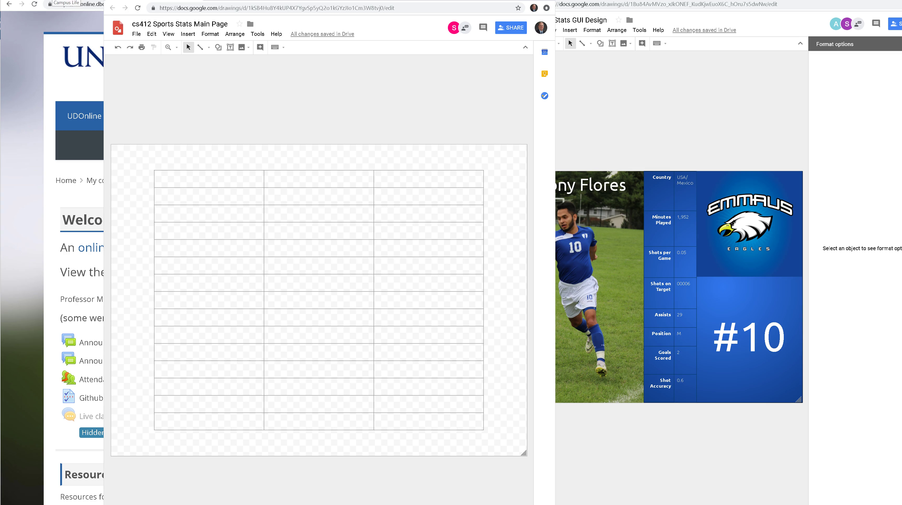
key("ctrl+Tab")
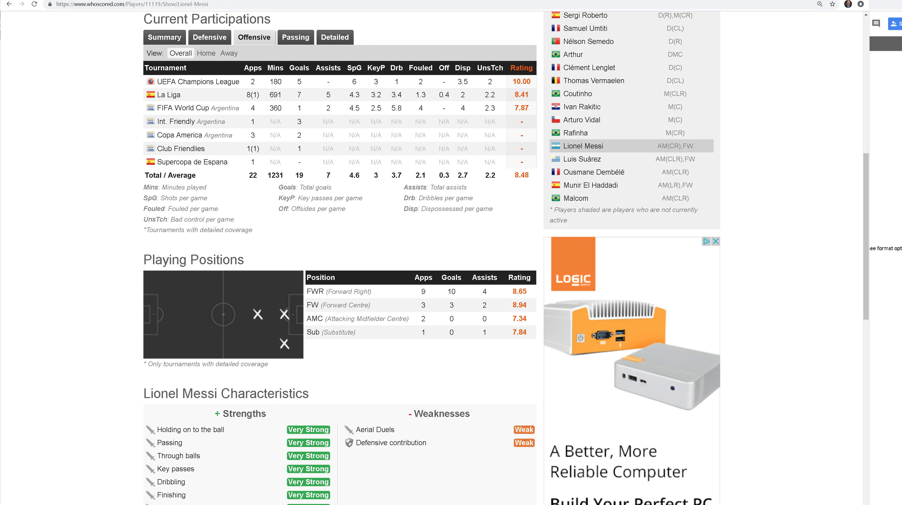
left_click_drag(870, 167, 484, 168)
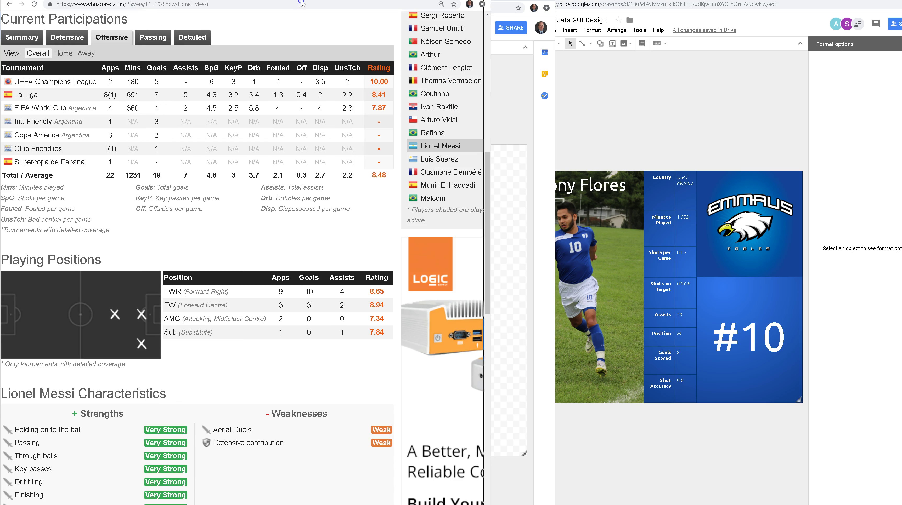
mouse_move(301, 4)
left_mouse_down()
mouse_move(308, 52)
mouse_move(292, 10)
left_mouse_up()
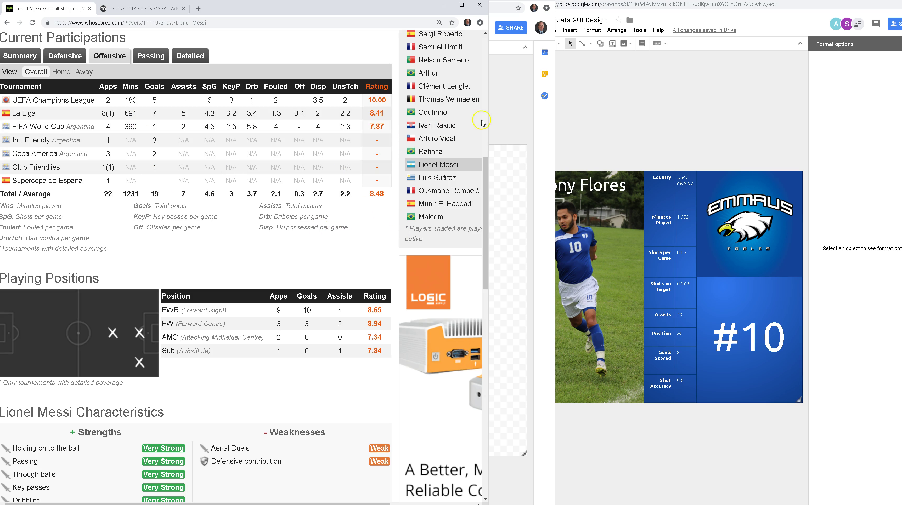
- Bring the Main Page drawing forward and shift its window farther over the GUI Design drawing
left_click(504, 115)
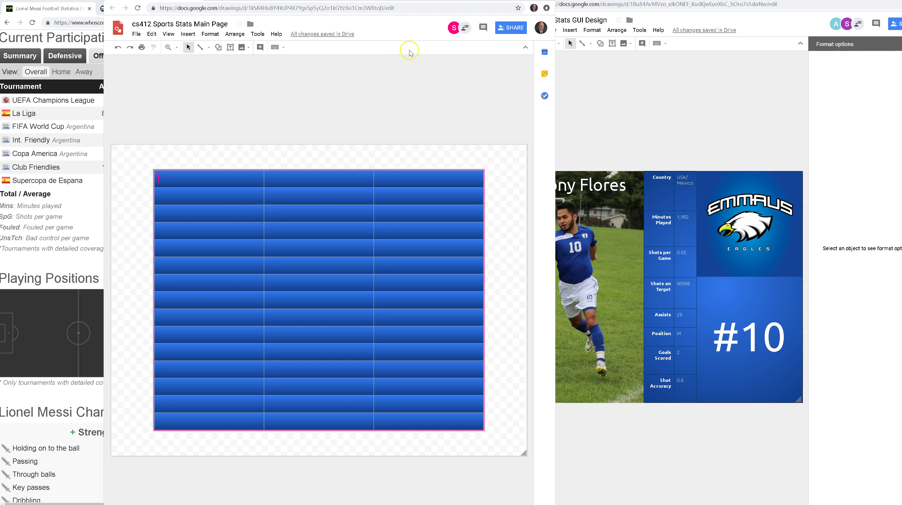
left_click_drag(318, 2, 363, 2)
left_click(241, 4)
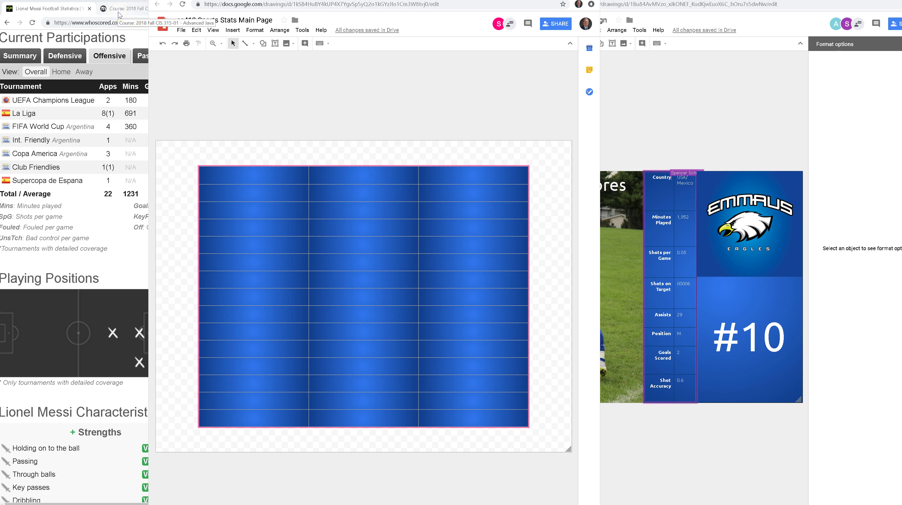
- Return to the Lionel Messi statistics page and examine the offensive tournament totals and the UEFA Champions League row
left_click(48, 12)
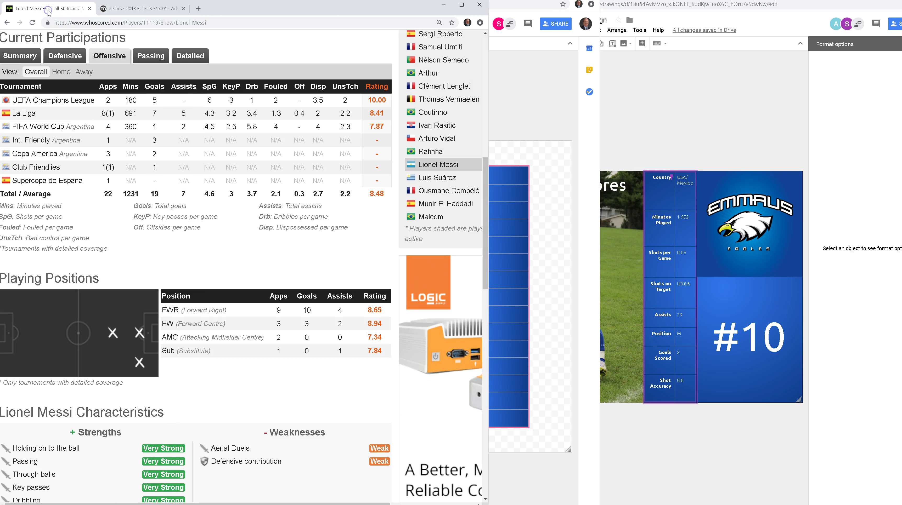
left_click(112, 194)
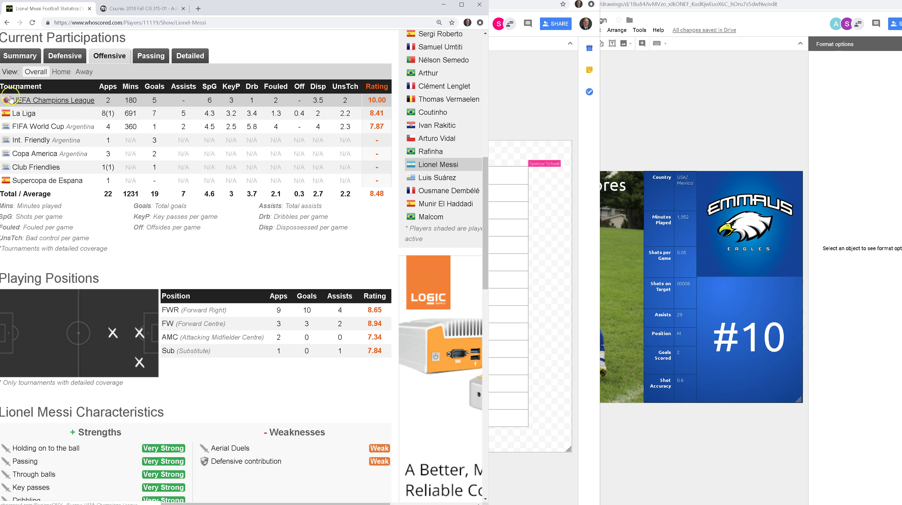
left_click(18, 101)
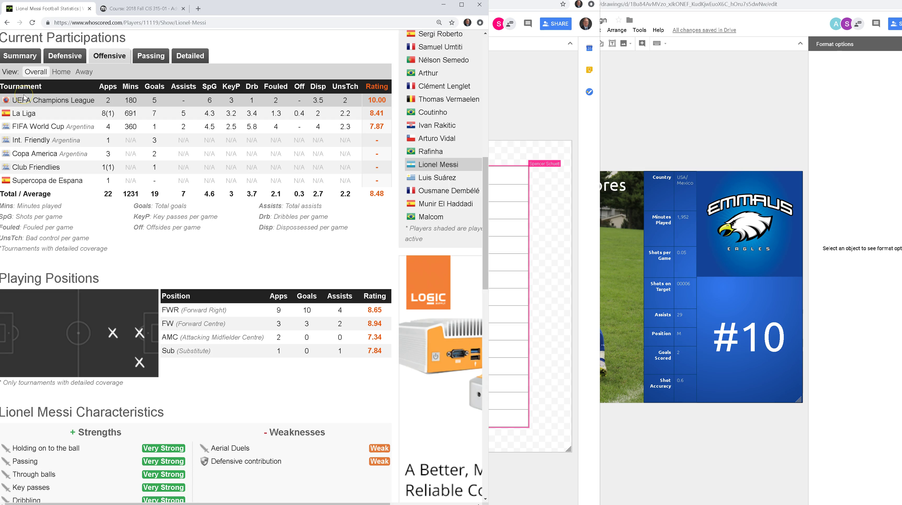
- Place the Main Page drawing's window in front of the Messi statistics page, beside the GUI Design drawing, and widen it slightly
left_click(519, 63)
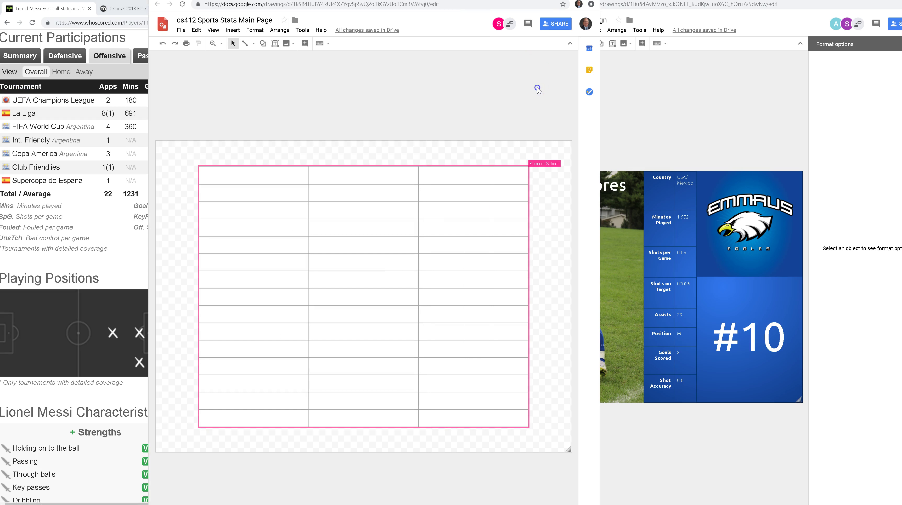
left_click(537, 112)
left_click(658, 137)
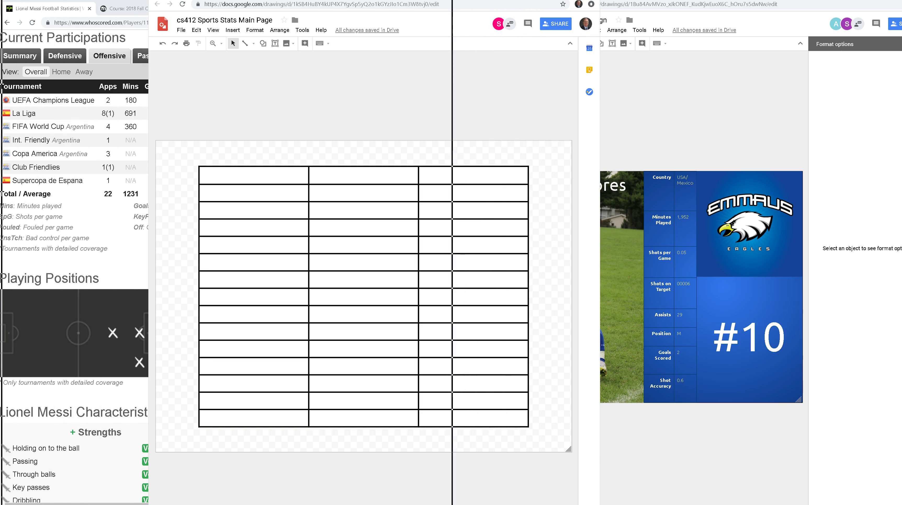
mouse_move(216, 1)
left_mouse_down()
mouse_move(217, 42)
mouse_move(217, 6)
left_mouse_up()
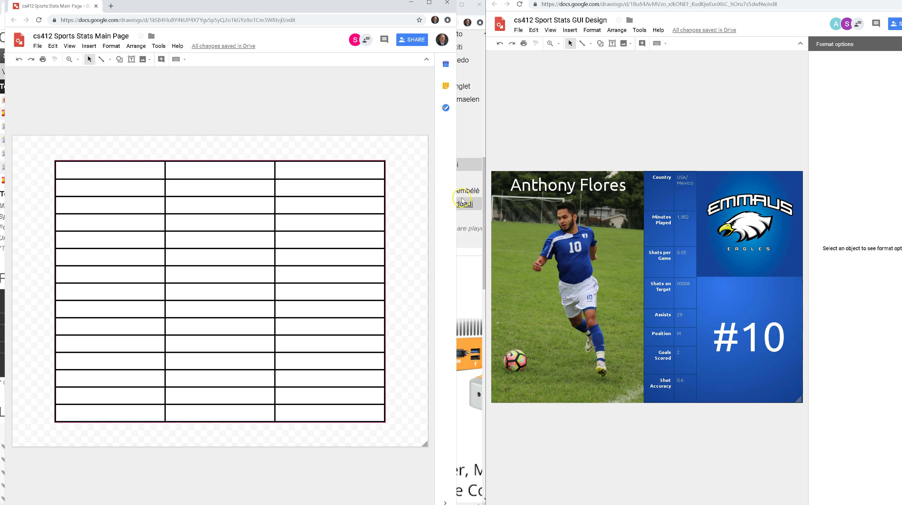
left_click_drag(457, 181, 468, 182)
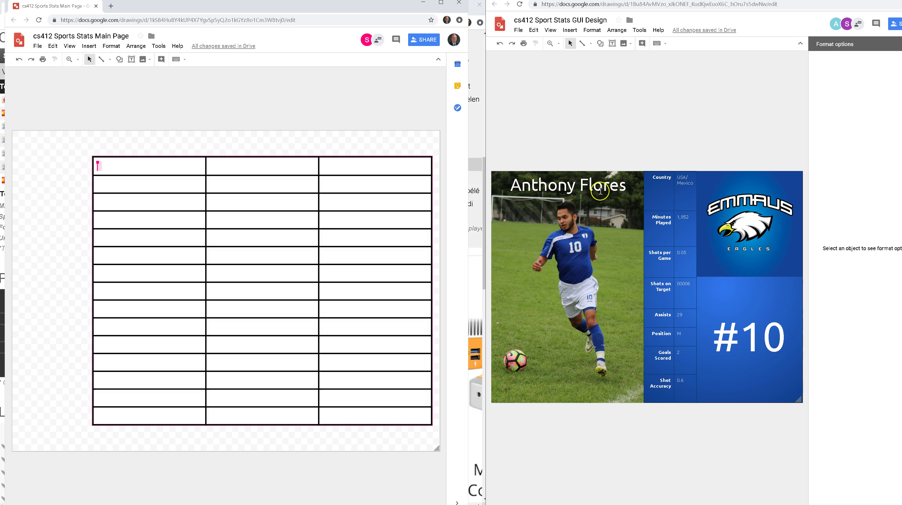
- Close the Format options in the GUI Design drawing and widen its window slightly toward the Main Page drawing
left_click(898, 44)
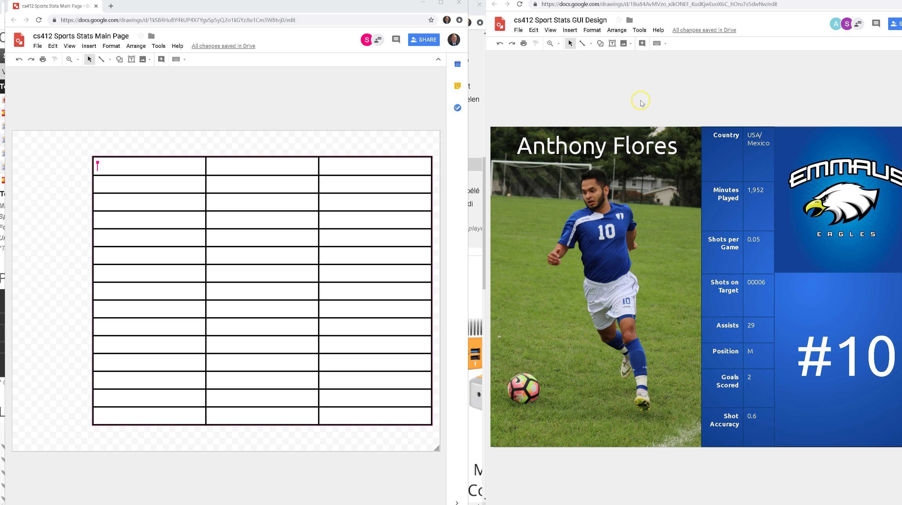
left_click_drag(485, 74, 472, 74)
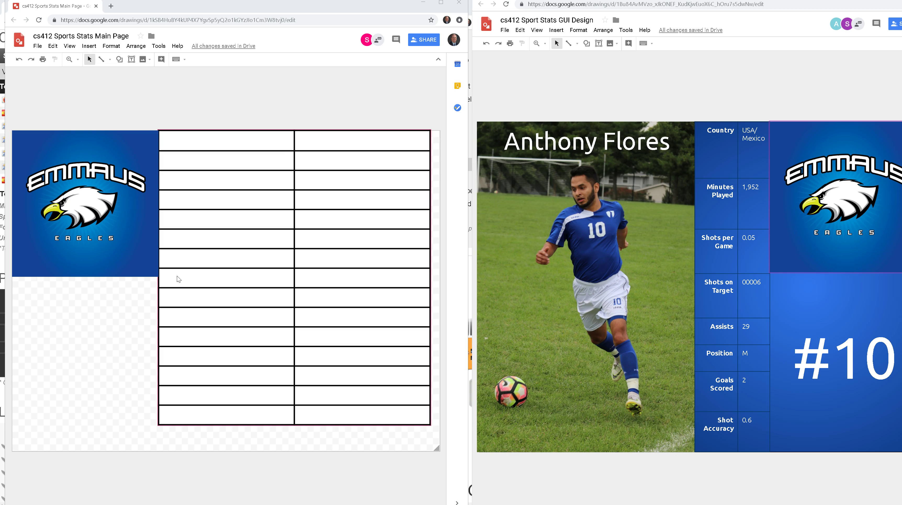
left_click(178, 278)
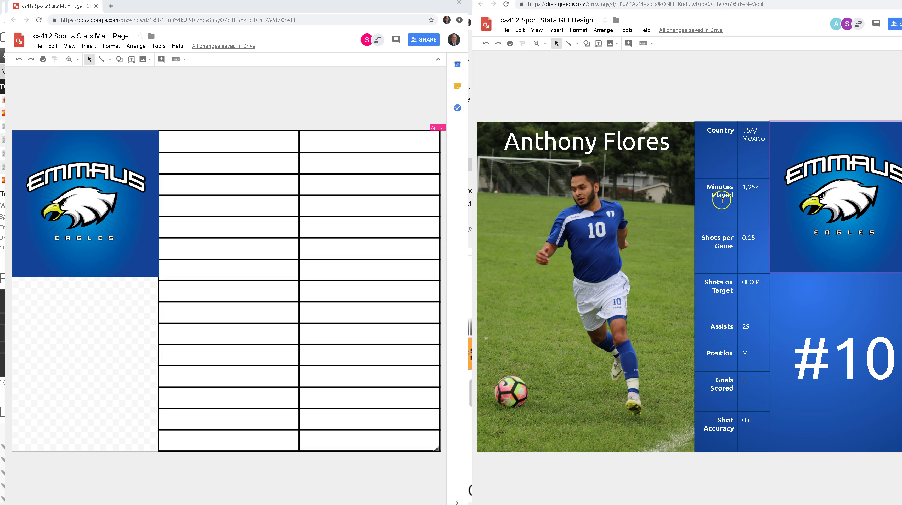
left_click(708, 127)
left_click(491, 128)
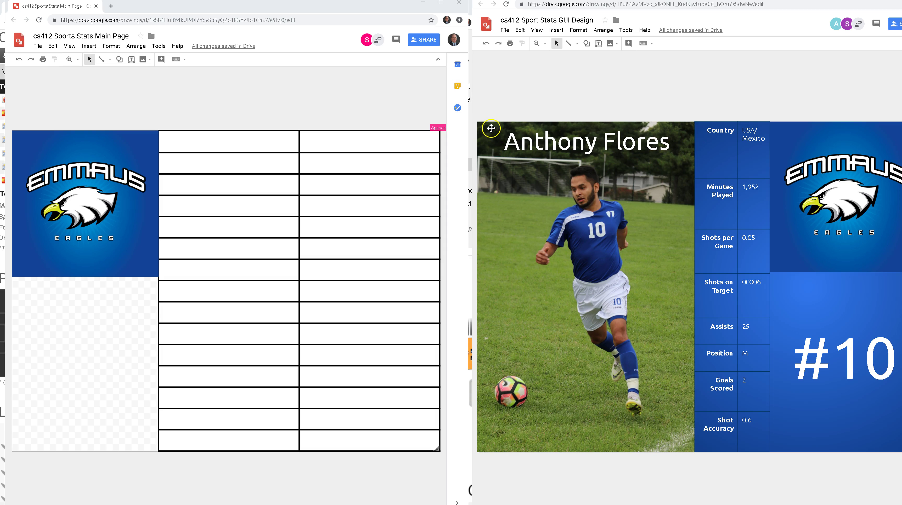